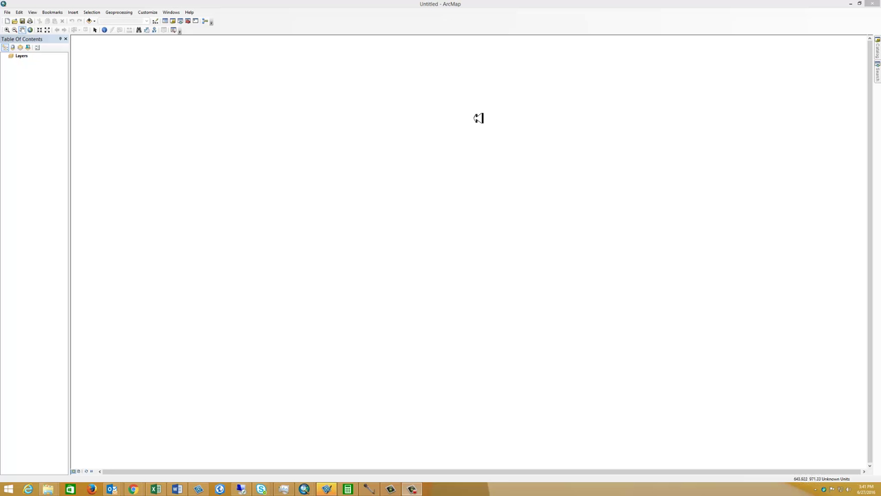
Add Clark_IN_County, Jefferson_KY_County and Oldham_KY_County from KY2.gdb to the map.
click(96, 20)
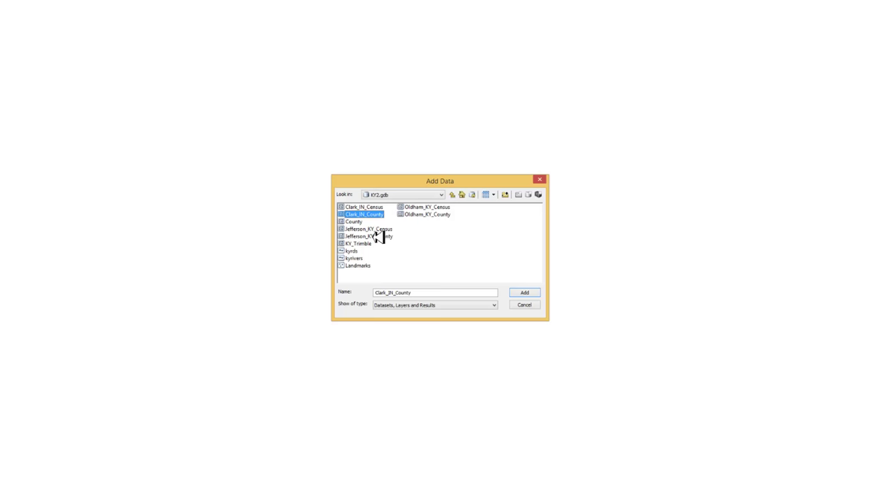
ctrl+click(378, 236)
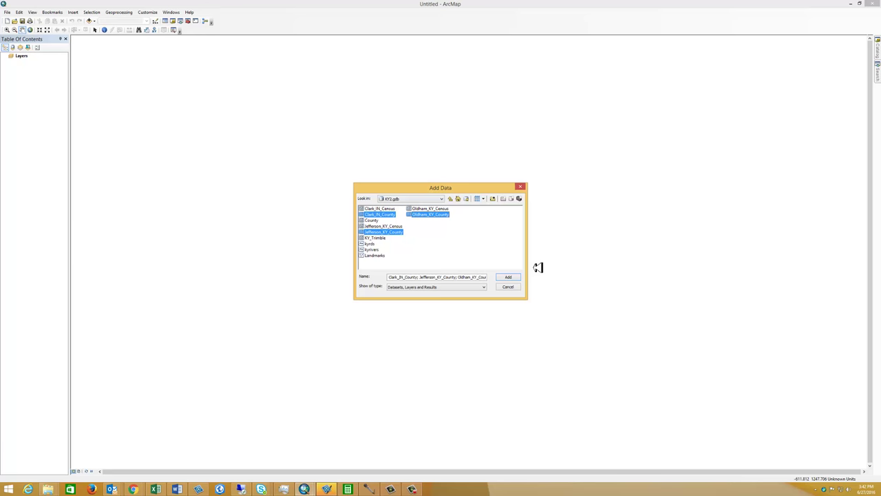
click(508, 276)
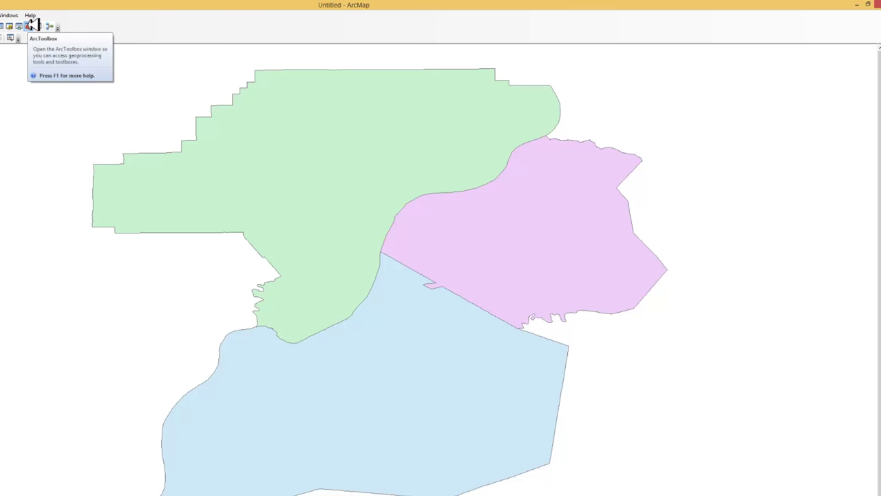
Open the Merge tool from ArcToolbox's Data Management Tools > General toolset.
click(33, 24)
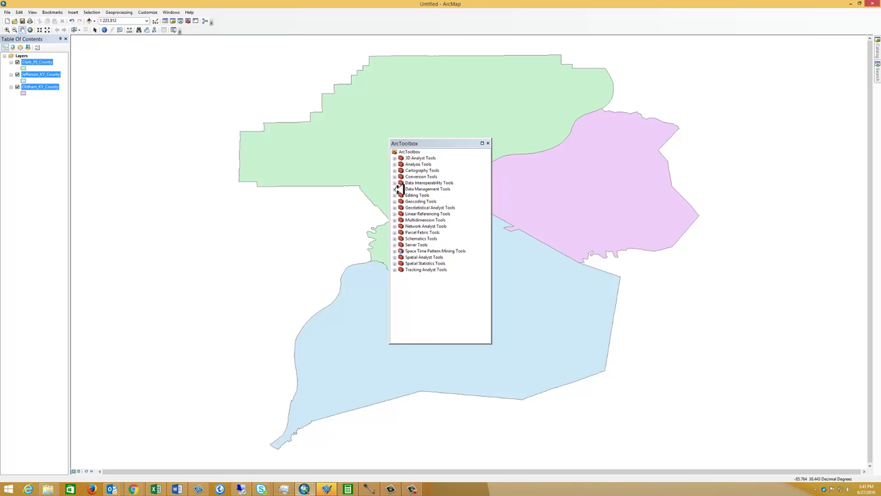
click(395, 189)
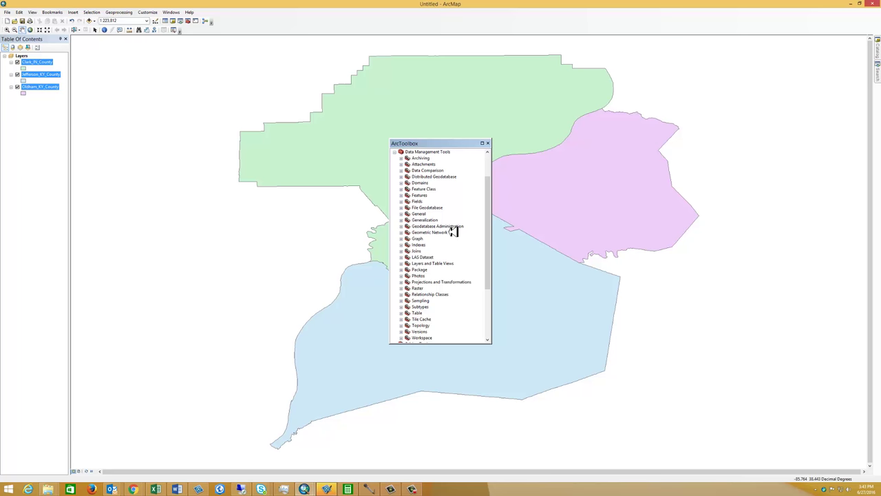
click(402, 213)
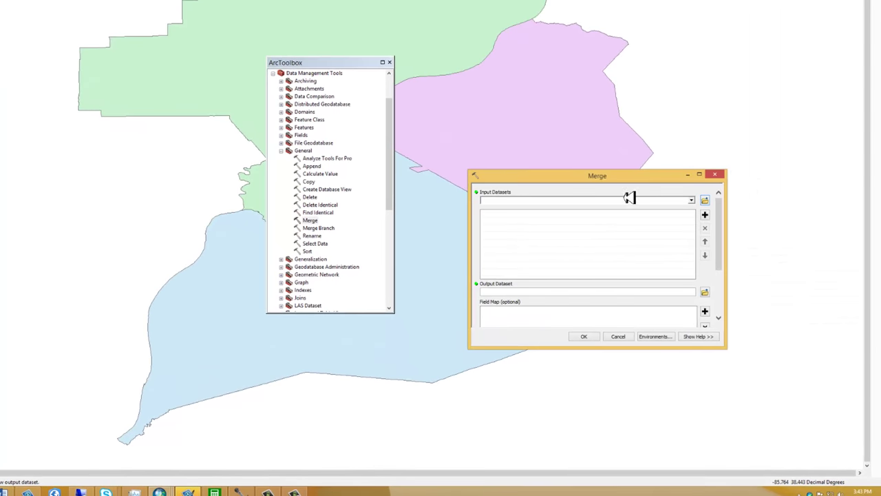
Choose Clark_IN_County, Jefferson_KY_County and Oldham_KY_County as the Merge input datasets.
click(694, 199)
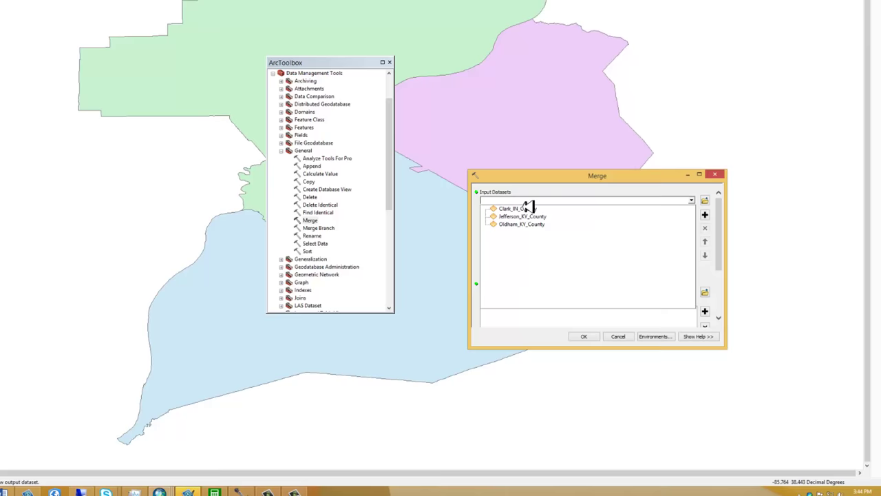
click(600, 259)
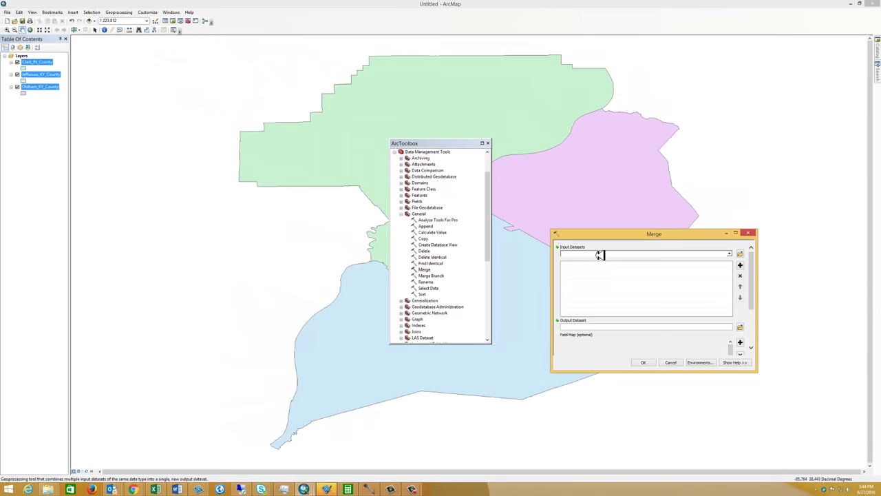
click(732, 253)
click(596, 268)
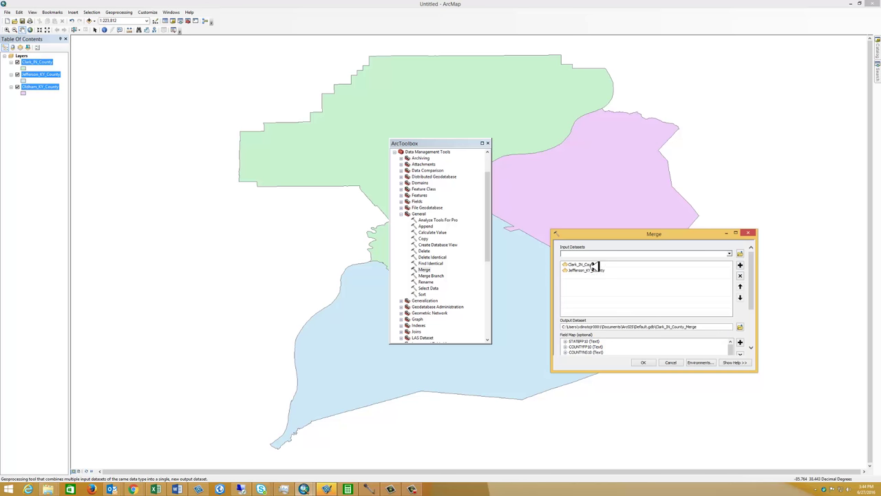
click(732, 253)
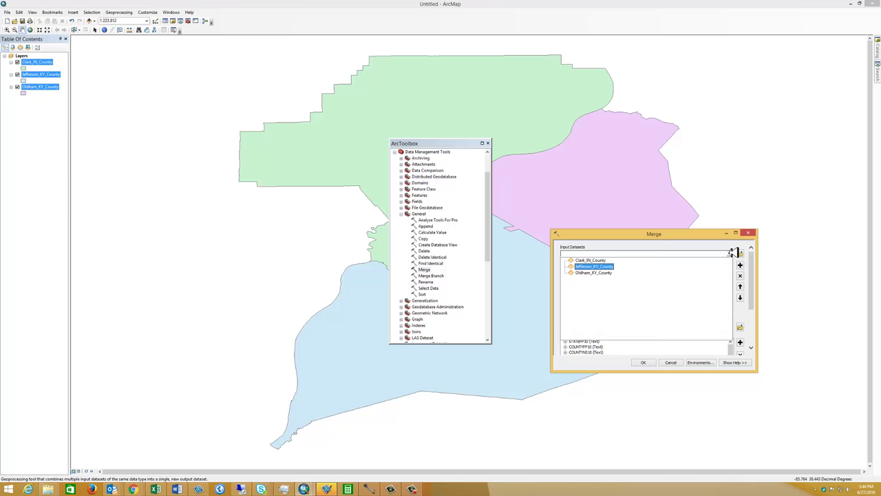
click(598, 273)
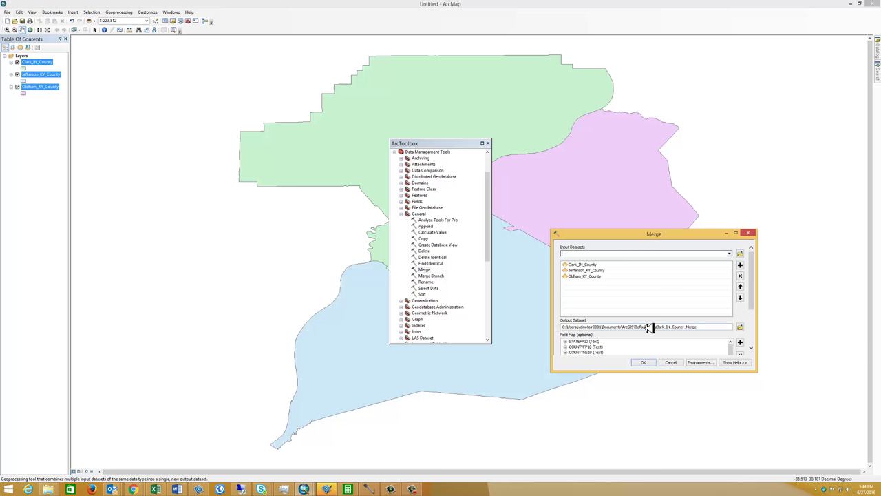
click(704, 326)
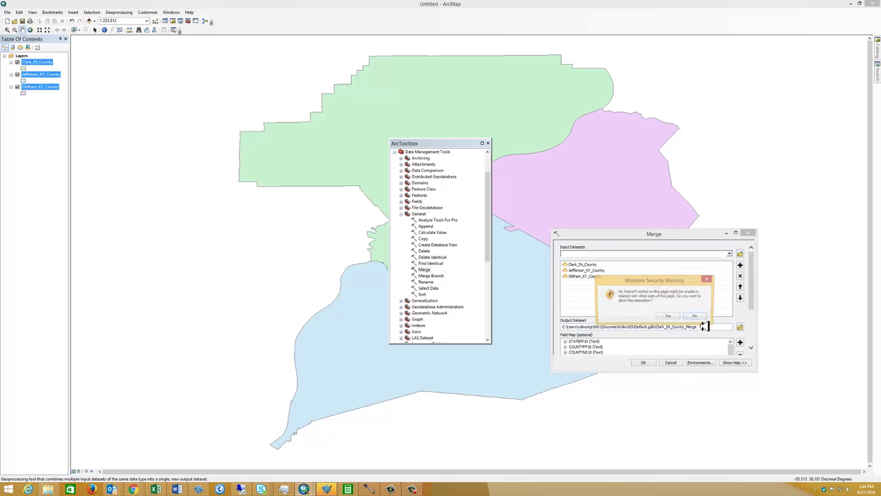
Accept the security warning and rename the Merge output dataset to Lou_Area_boundary_KY_IN.
click(672, 315)
drag(705, 327, 664, 326)
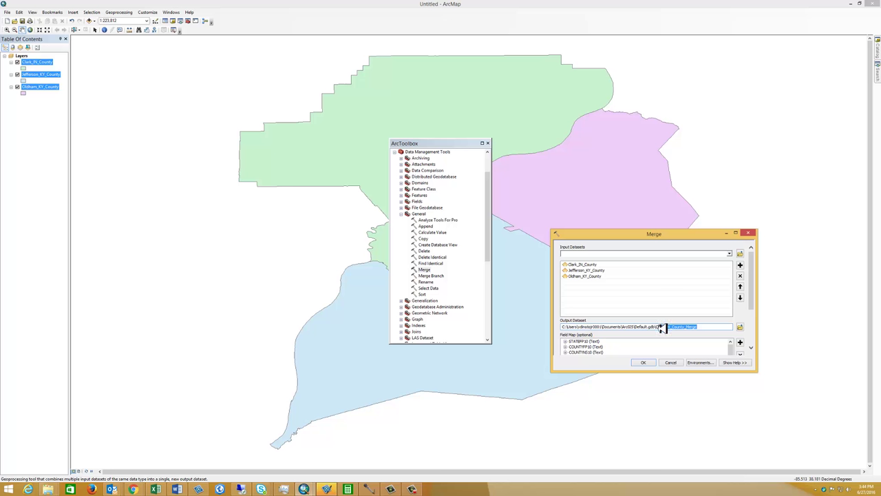
drag(659, 328, 655, 328)
key(BackSpace)
text(ary_)
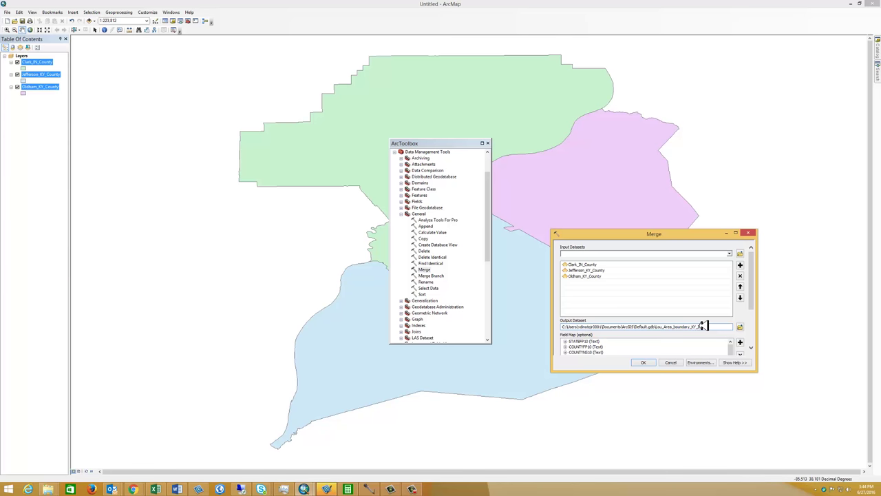
text(IN)
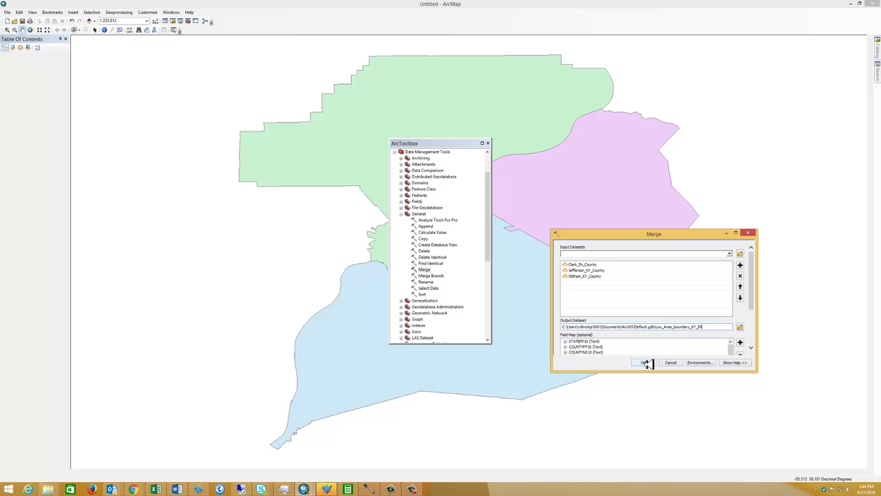
Run the Merge and move the ArcToolbox window to the upper-left, clear of the counties.
click(646, 362)
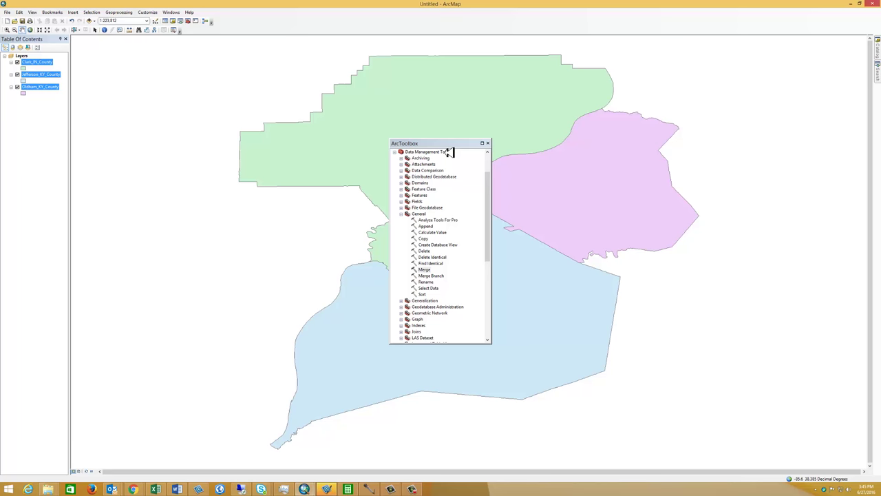
drag(448, 144, 144, 69)
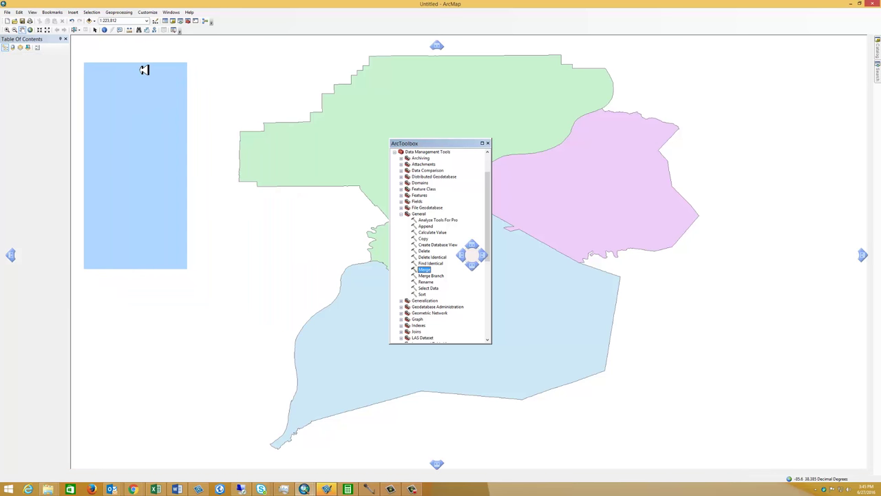
drag(144, 69, 144, 70)
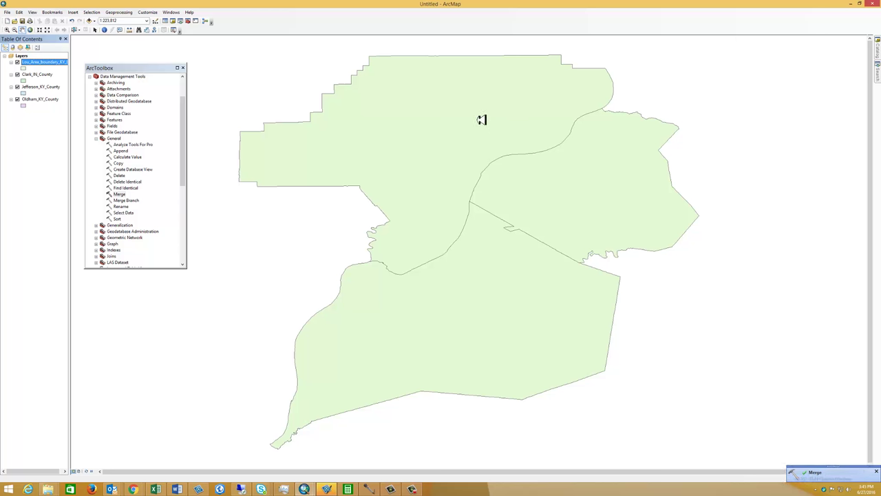
Check the merged layer's name in the Table of Contents and toggle its visibility off and on.
click(23, 62)
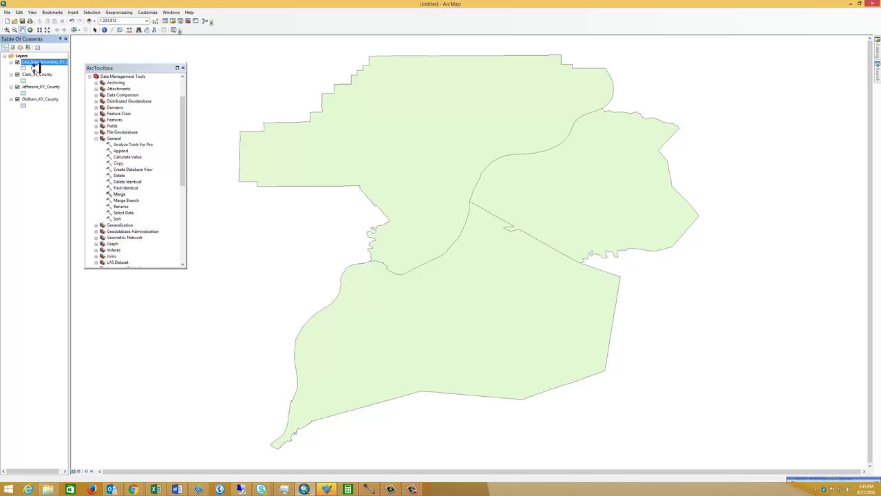
key(End)
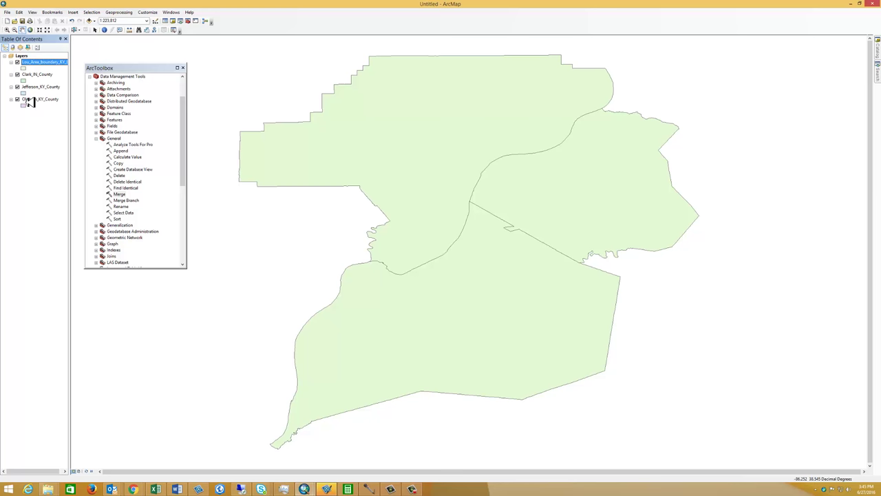
key(Return)
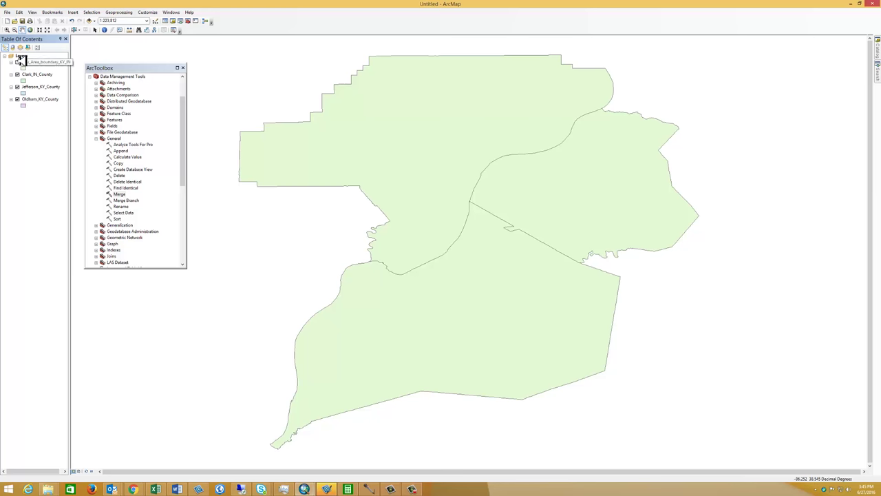
click(19, 61)
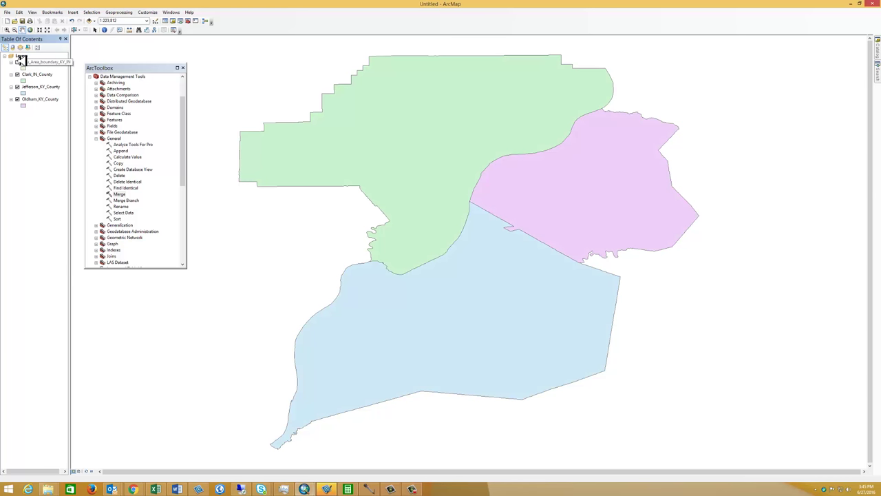
click(18, 62)
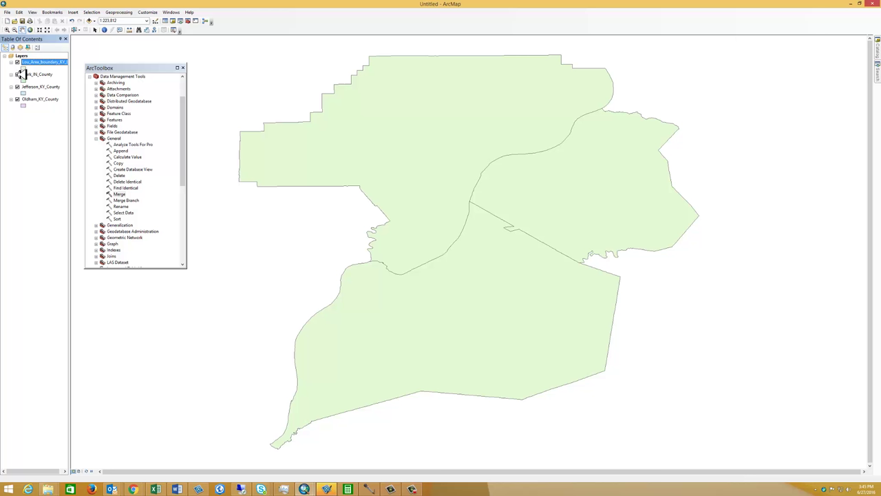
Turn off the Clark_IN_County, Jefferson_KY_County and Oldham_KY_County layers.
click(18, 74)
click(18, 87)
click(18, 99)
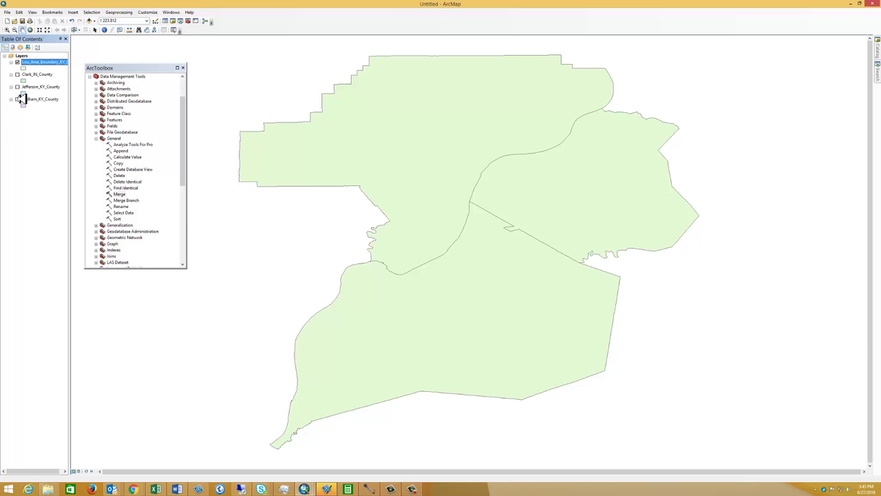